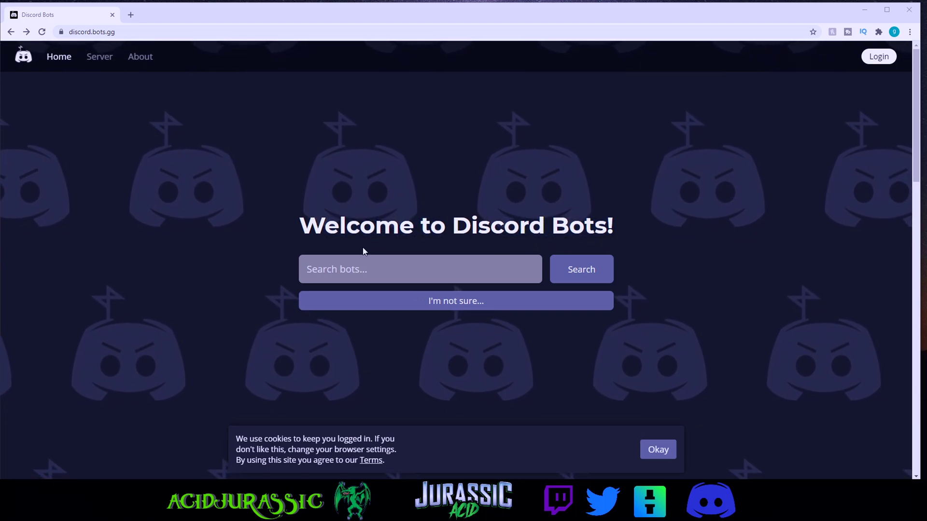
# - Search the bot directory for "free on steam" and open the Free Games On Steam bot's page
pyautogui.click(369, 274)
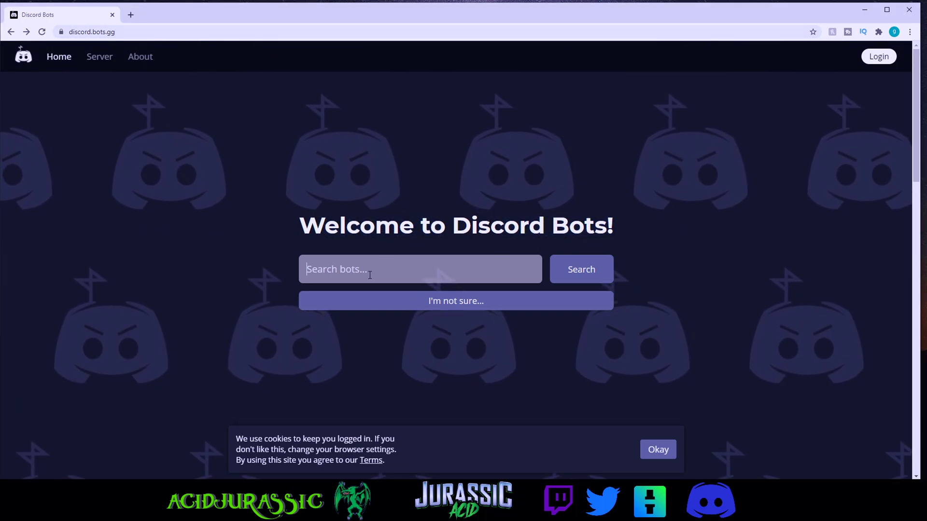
pyautogui.write('free on ')
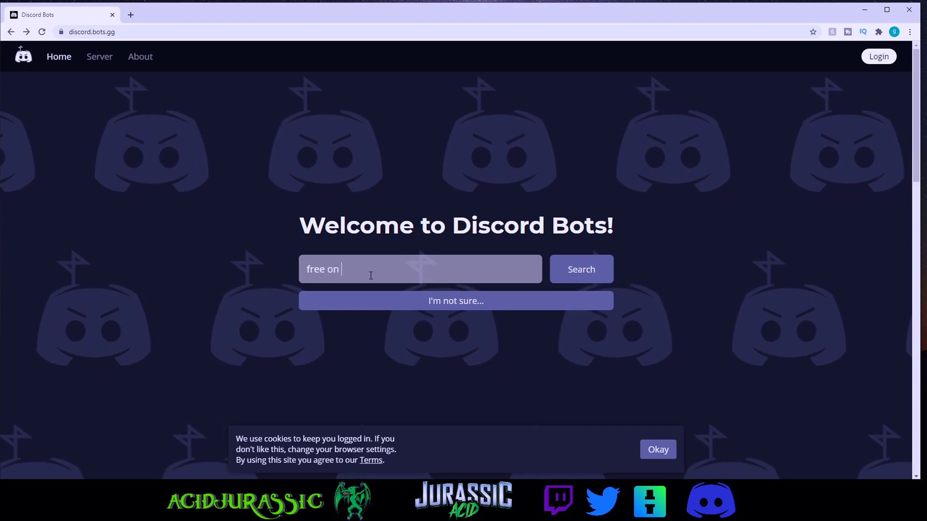
pyautogui.write('steam')
pyautogui.press('Return')
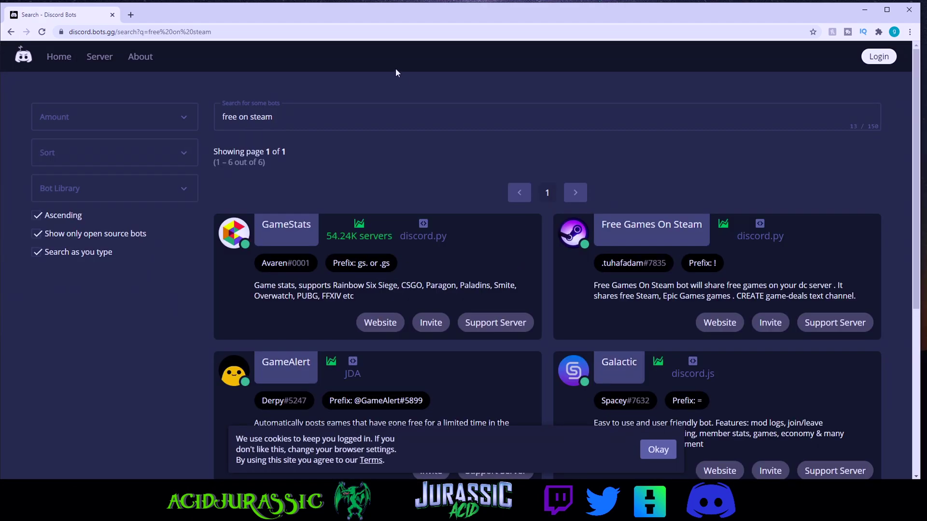
pyautogui.click(572, 235)
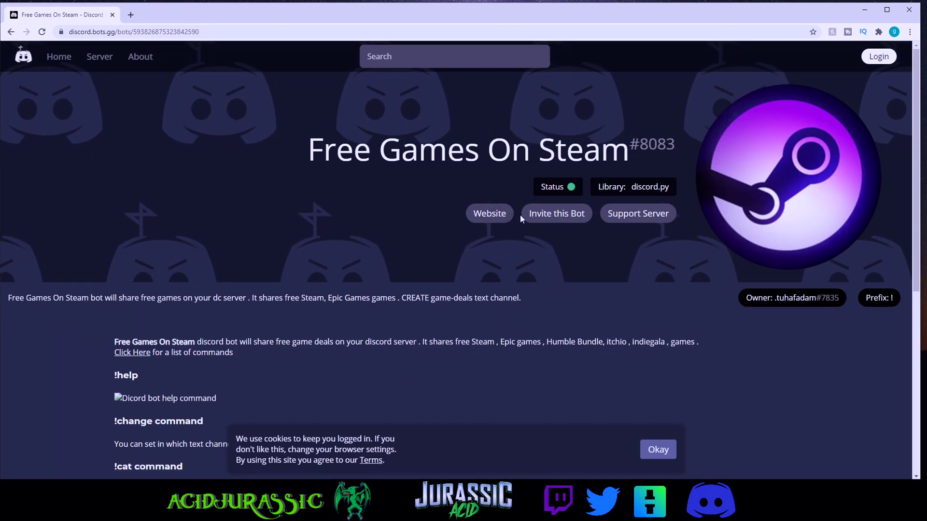
# - Read the bot's command descriptions, especially the !cat and !change sections
pyautogui.scroll(-2, 541, 193)
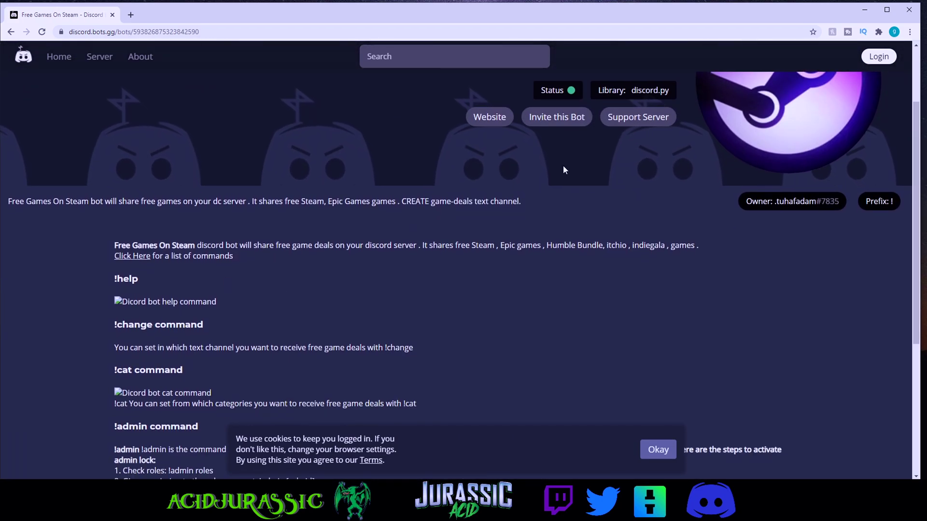
pyautogui.scroll(-1, 530, 203)
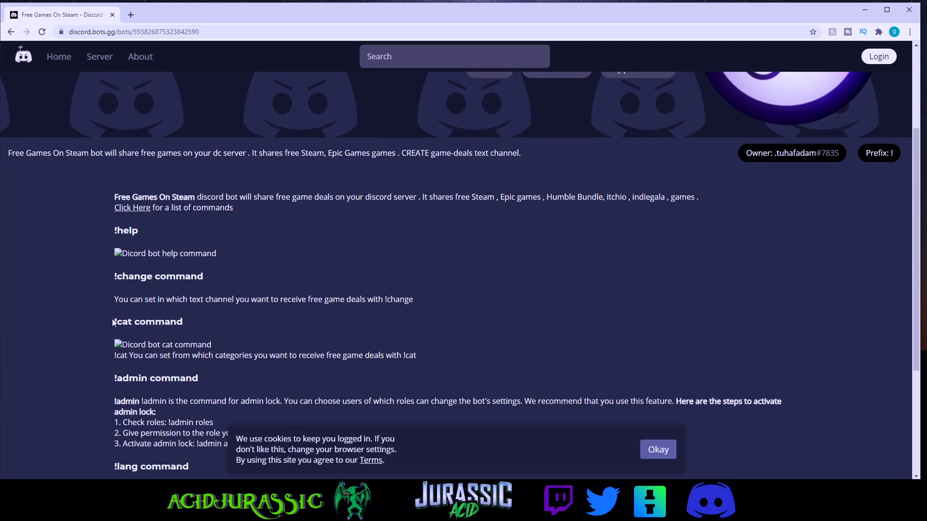
pyautogui.moveTo(114, 322); pyautogui.dragTo(330, 329)
pyautogui.click(330, 329)
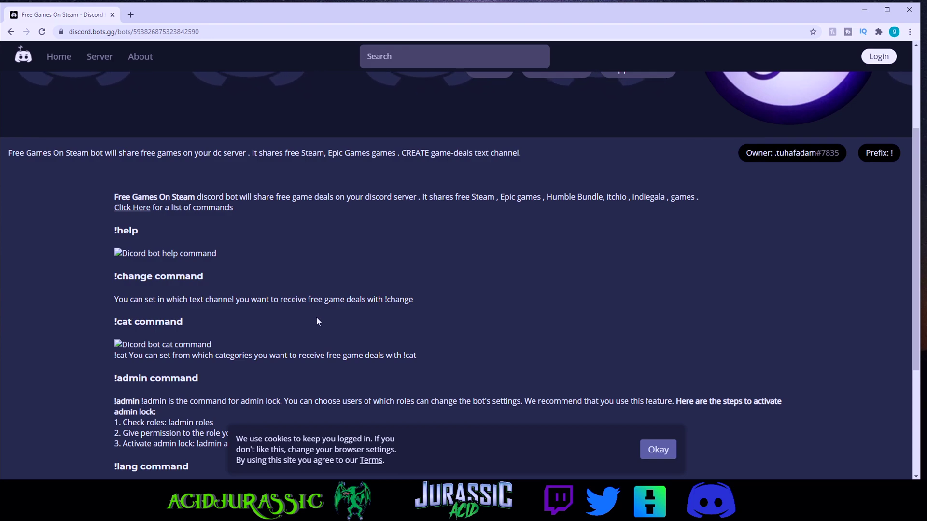
pyautogui.scroll(-2, 207, 306)
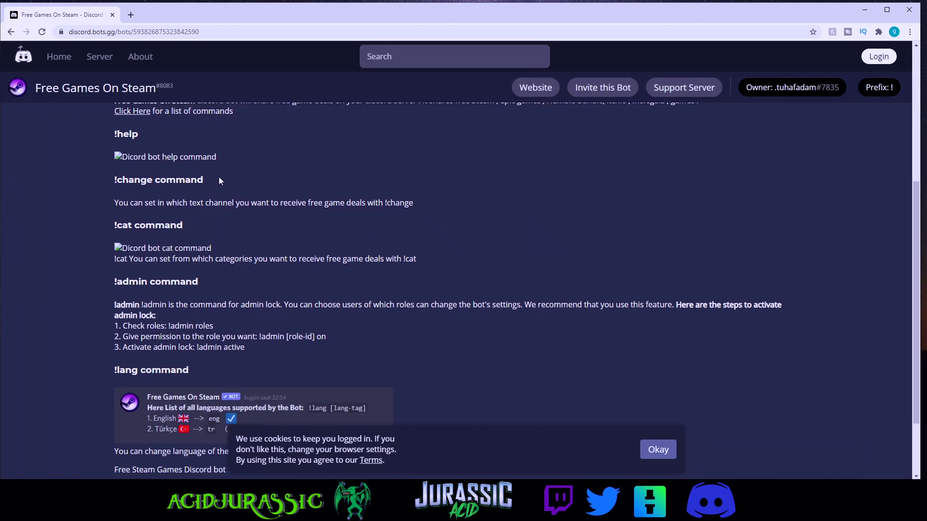
pyautogui.moveTo(218, 180); pyautogui.dragTo(87, 185)
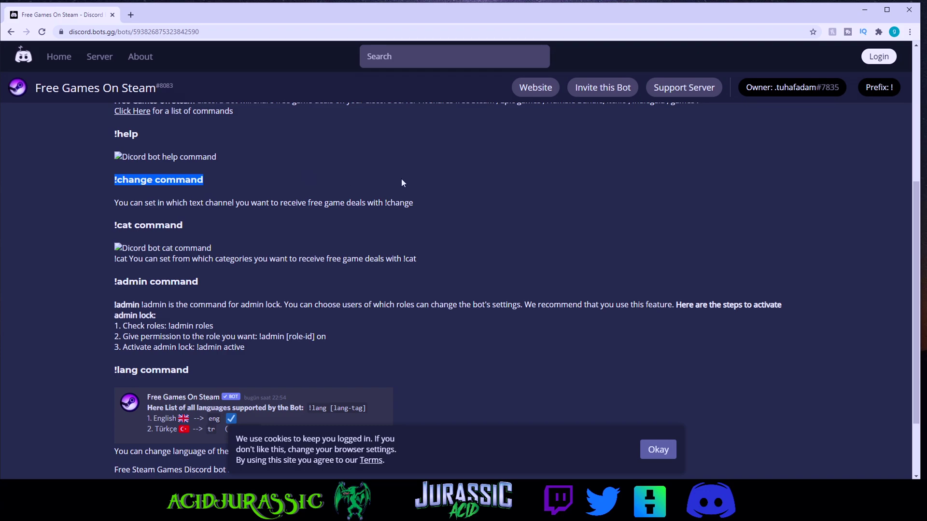
# - Invite the Free Games On Steam bot to Test Server, authorizing Send Messages and completing the human verification
pyautogui.scroll(5, 439, 183)
pyautogui.click(568, 218)
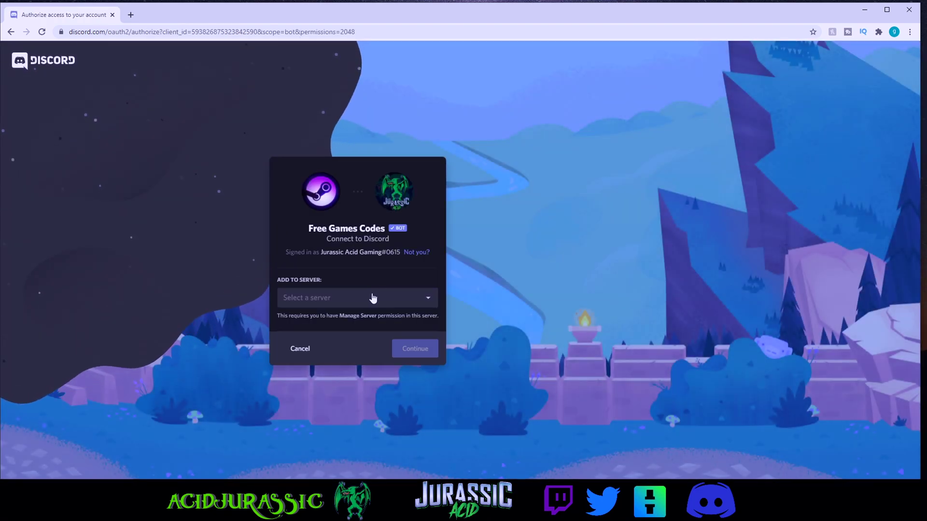
pyautogui.click(338, 298)
pyautogui.click(305, 357)
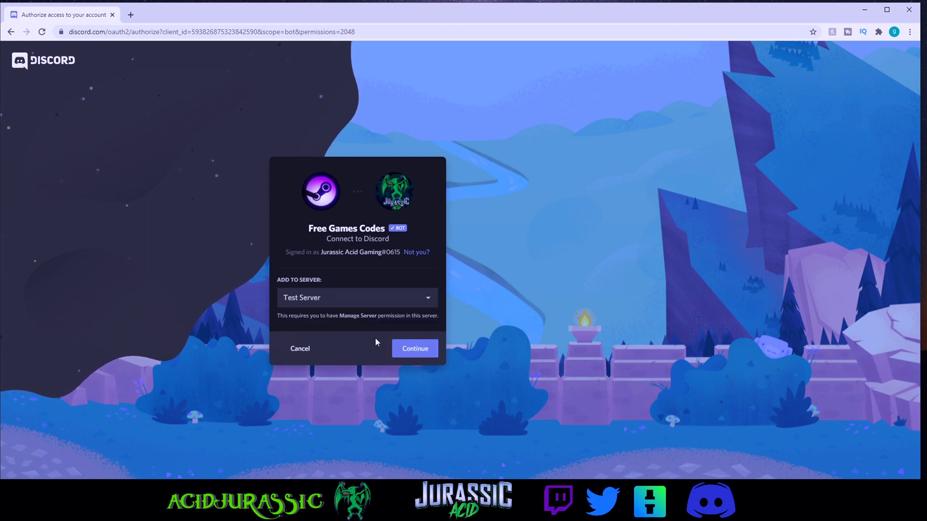
pyautogui.click(411, 349)
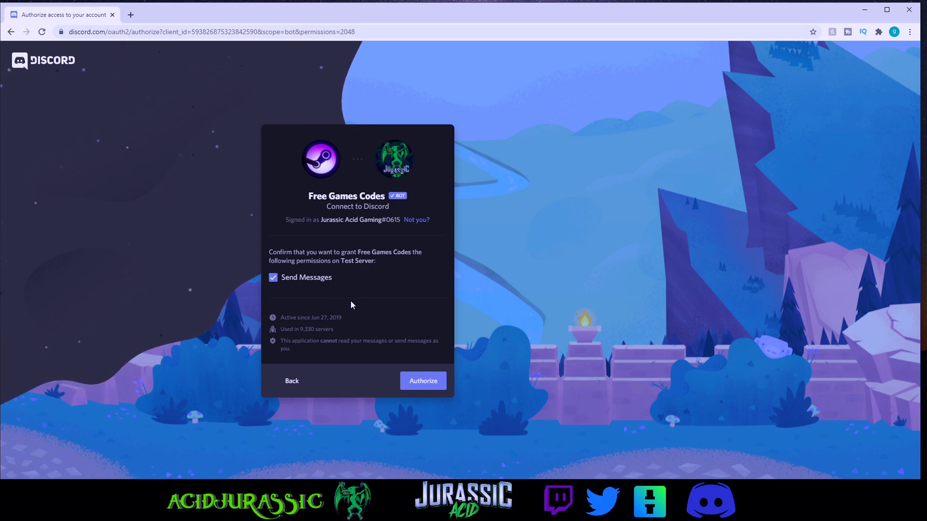
pyautogui.click(420, 383)
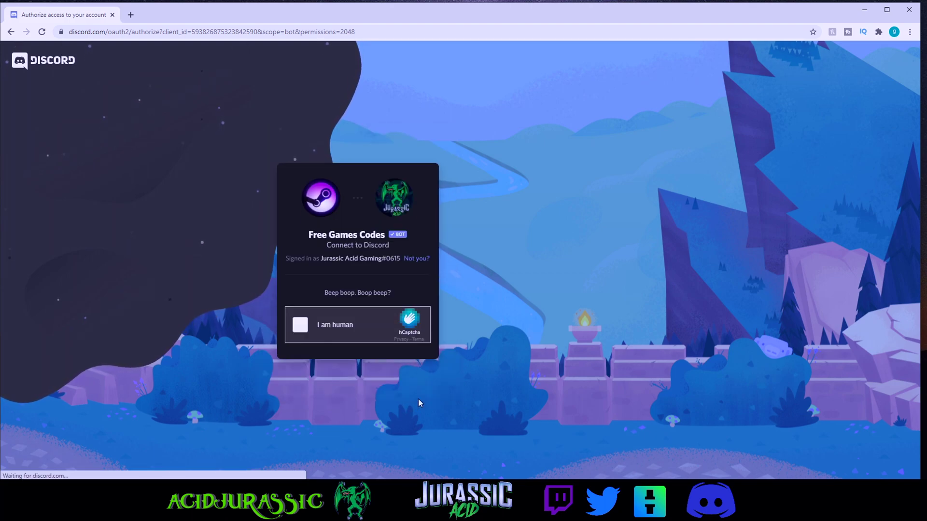
pyautogui.click(302, 325)
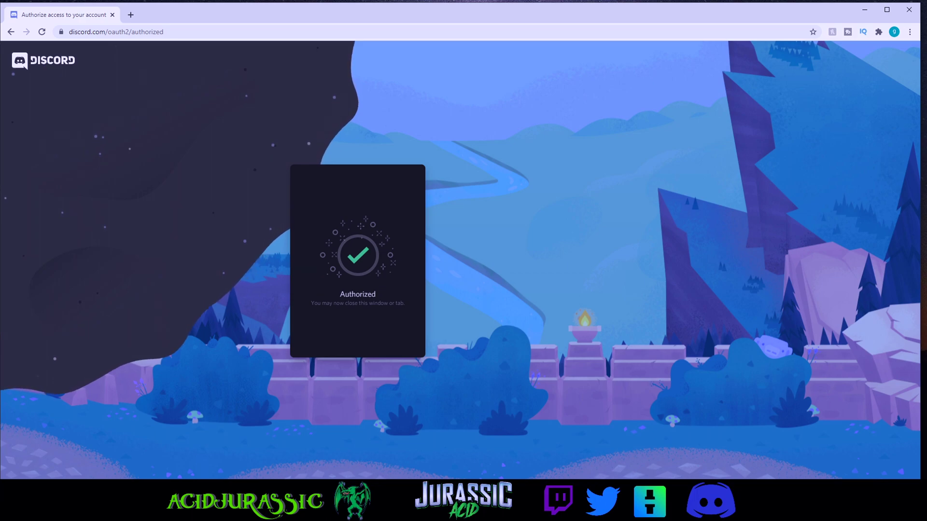
# - Switch to the Discord app and create a text channel named free-games in Test Server's Free Games category
pyautogui.moveTo(926, 135); pyautogui.dragTo(277, 65)
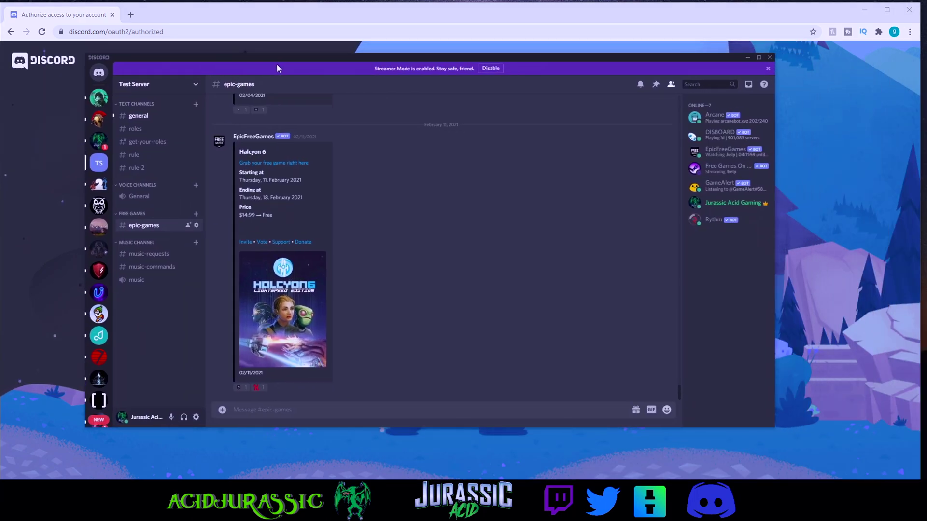
pyautogui.click(195, 214)
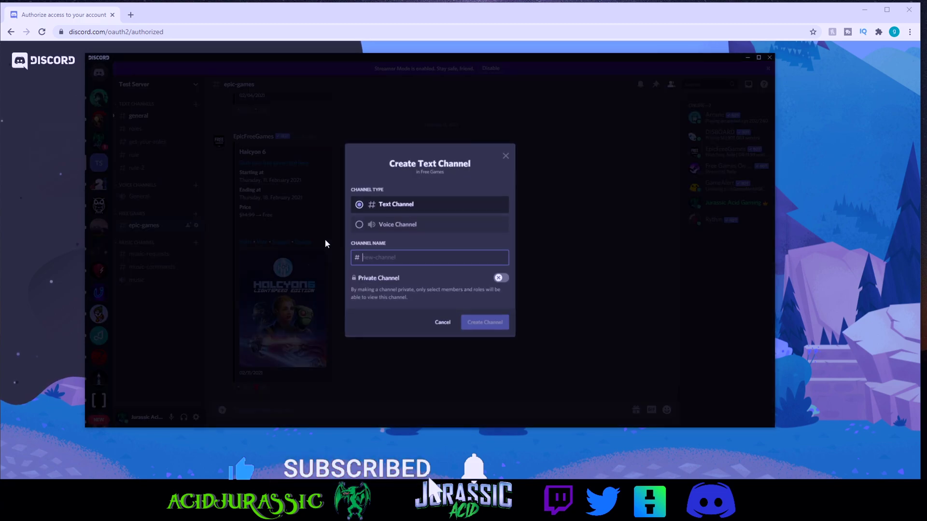
pyautogui.write('fr')
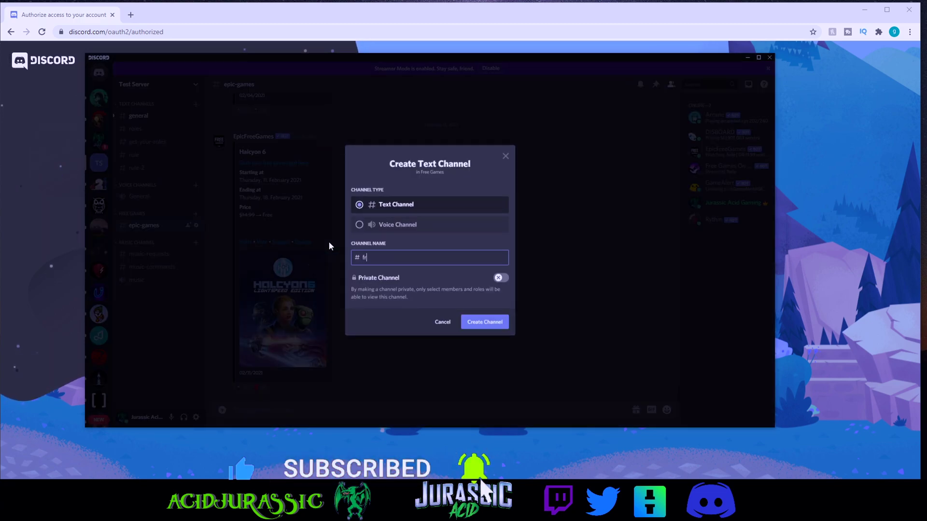
pyautogui.write('ee-games')
pyautogui.press('Return')
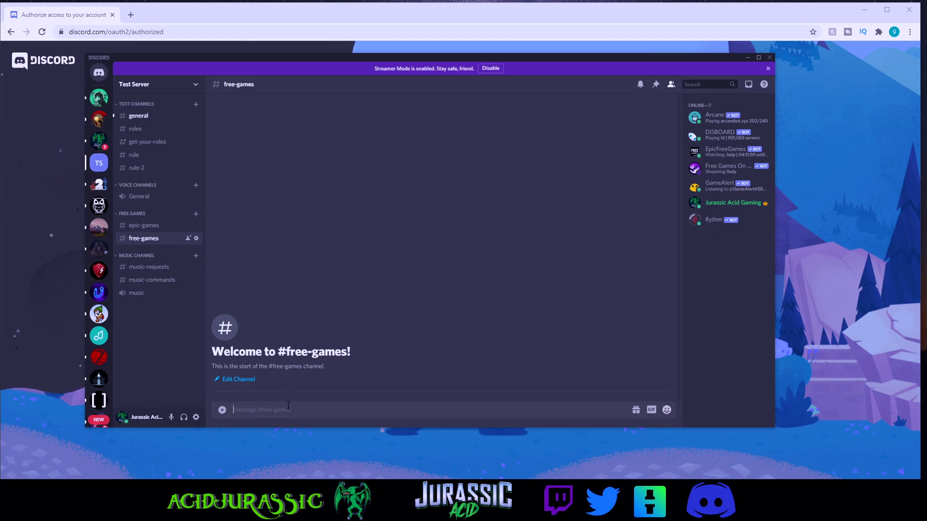
# - List the server's text channels with !change in free-games, and set free-games as the bot's posting channel with !change 9
pyautogui.write('!chan')
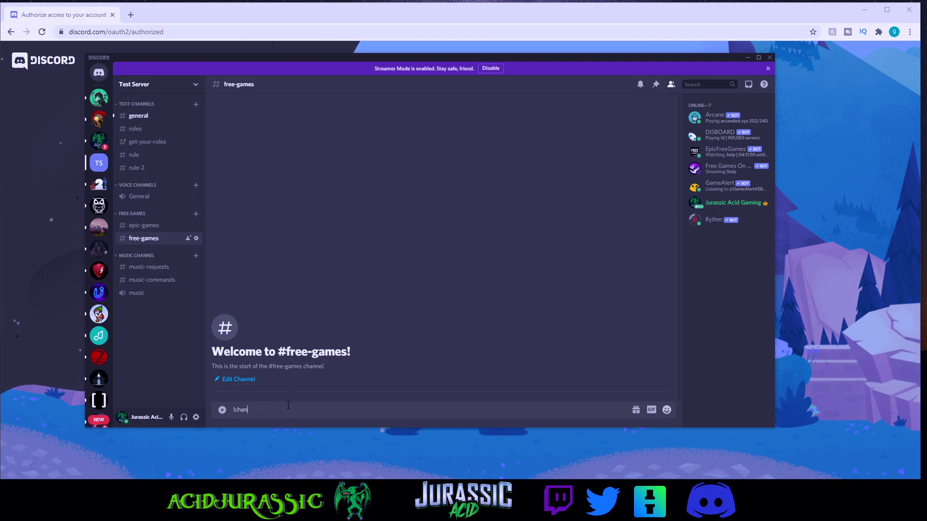
pyautogui.write('ge')
pyautogui.press('Return')
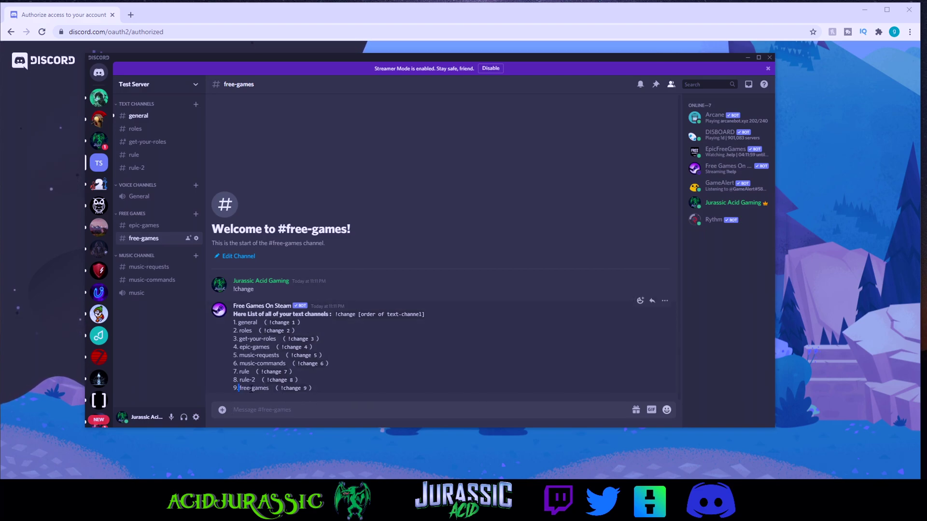
pyautogui.moveTo(250, 390); pyautogui.dragTo(272, 390)
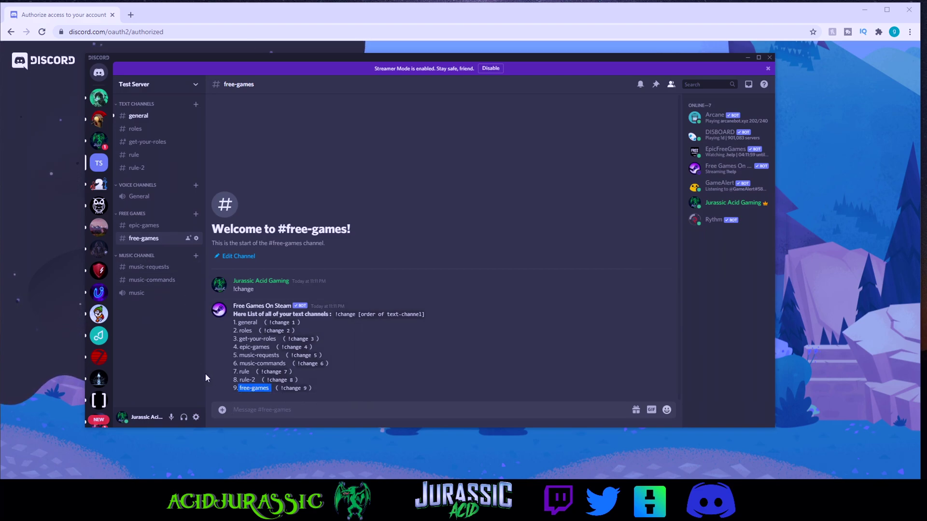
pyautogui.click(272, 412)
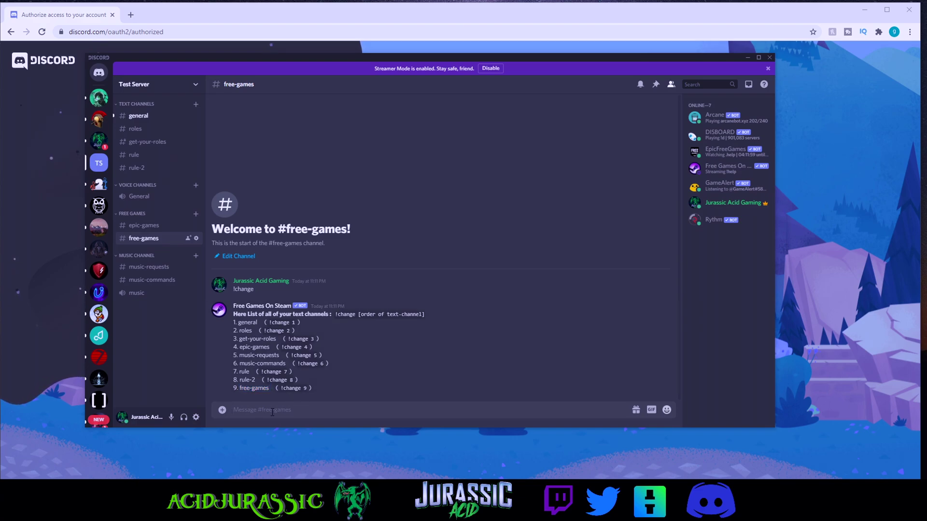
pyautogui.write('!change 9')
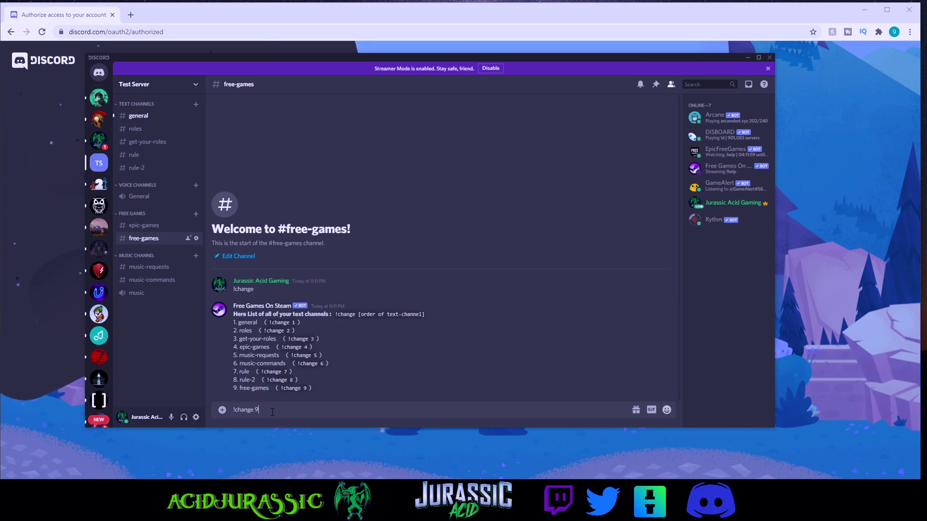
pyautogui.press('Return')
# - Send the !test command in free-games to check the bot's channel setup
pyautogui.write('!twat')
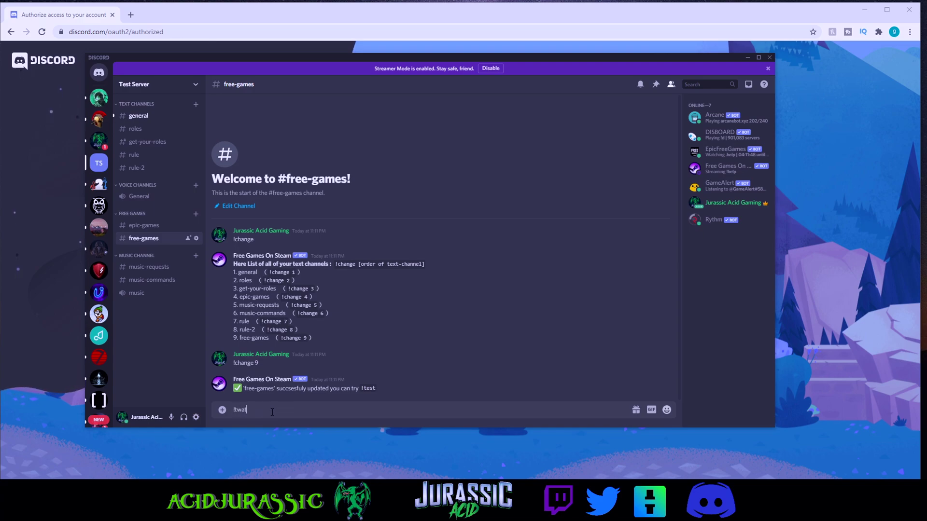
pyautogui.press('BackSpace')
pyautogui.press('BackSpace')
pyautogui.press('BackSpace')
pyautogui.press('BackSpace')
pyautogui.press('BackSpace')
pyautogui.write('!')
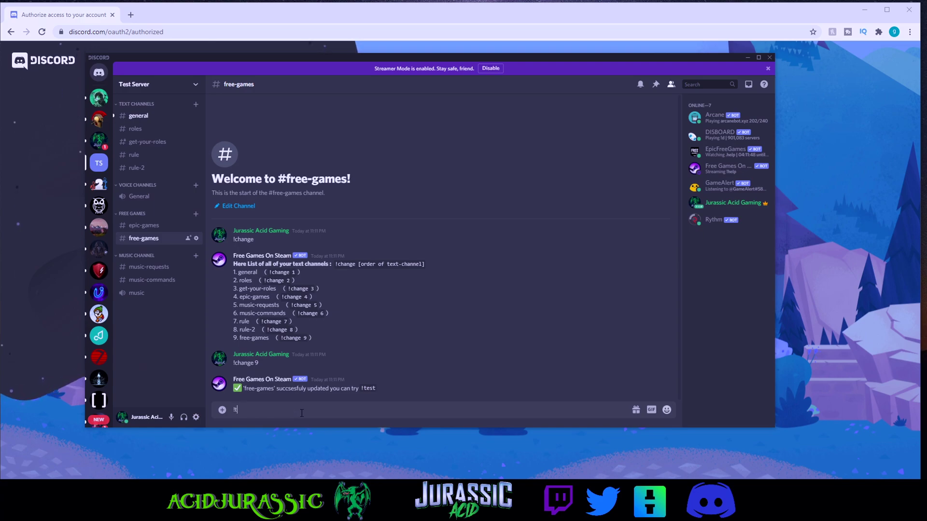
pyautogui.write('test')
pyautogui.press('Return')
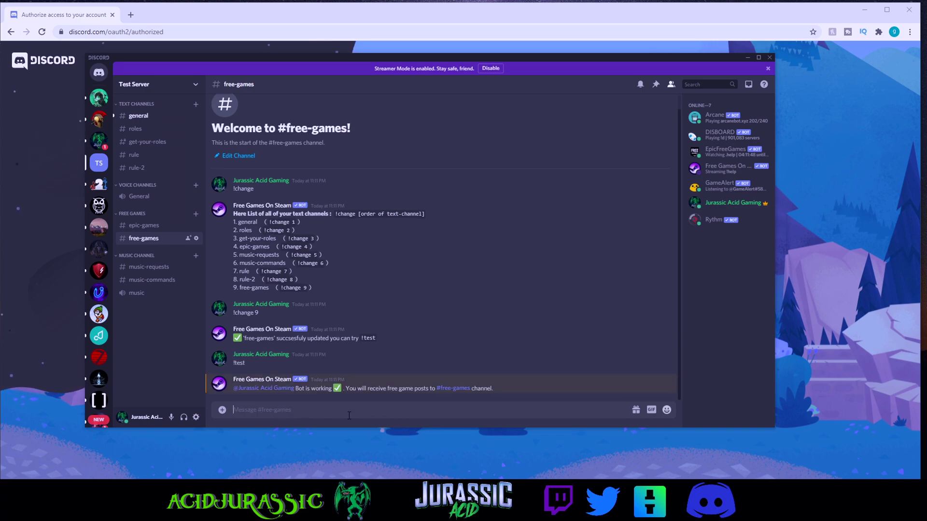
# - List the bot's game categories with !cat, and turn off Epic Games deals with !cat epic off
pyautogui.write('!')
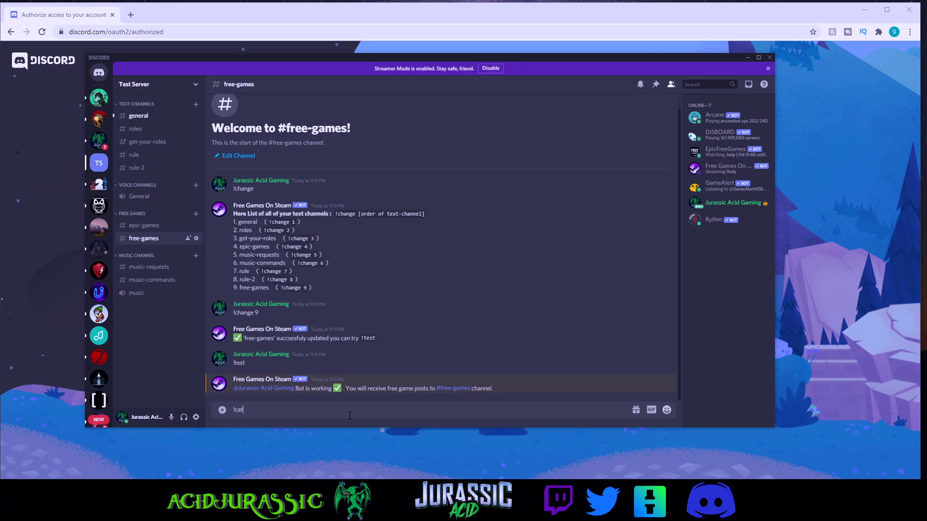
pyautogui.write('cat')
pyautogui.press('Return')
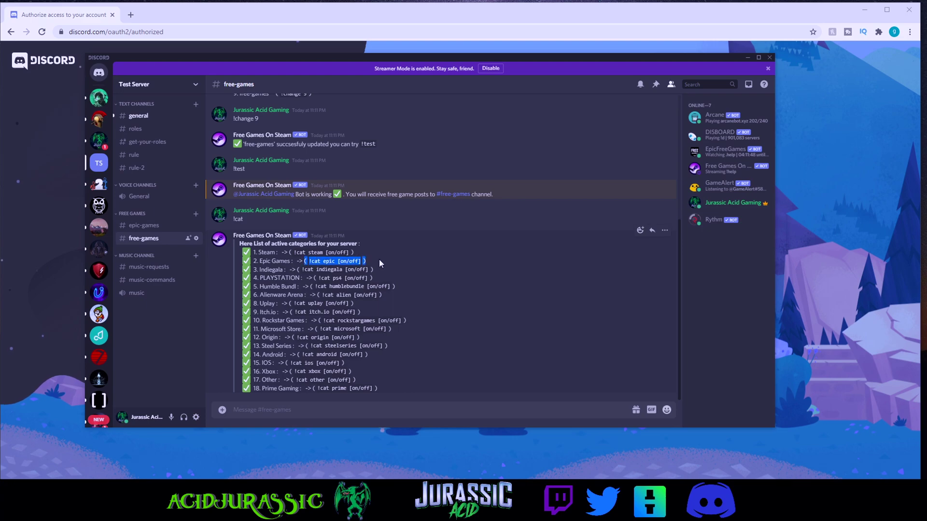
pyautogui.click(393, 259)
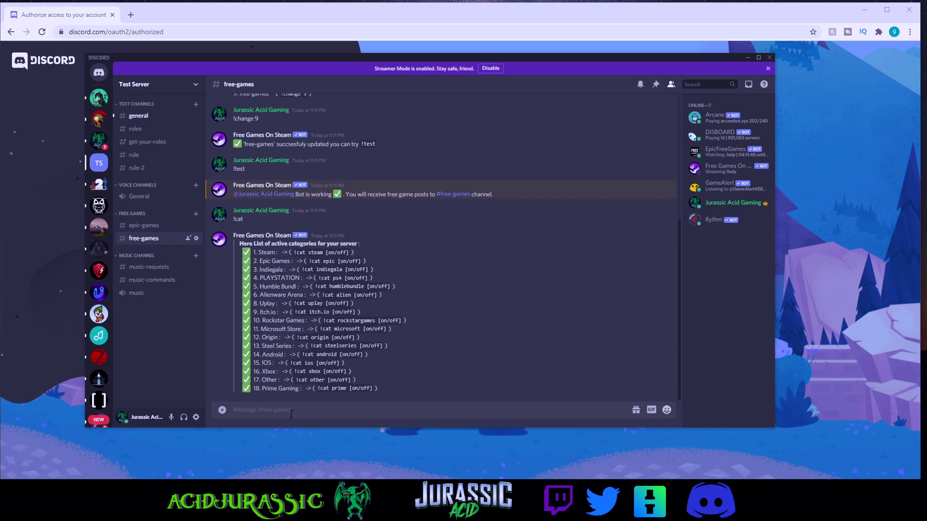
pyautogui.write('!cat epic off')
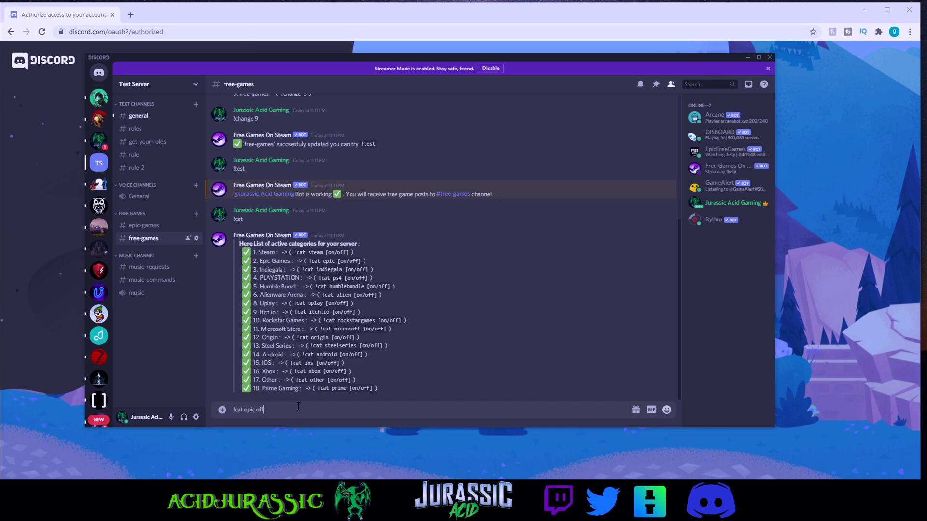
pyautogui.press('Return')
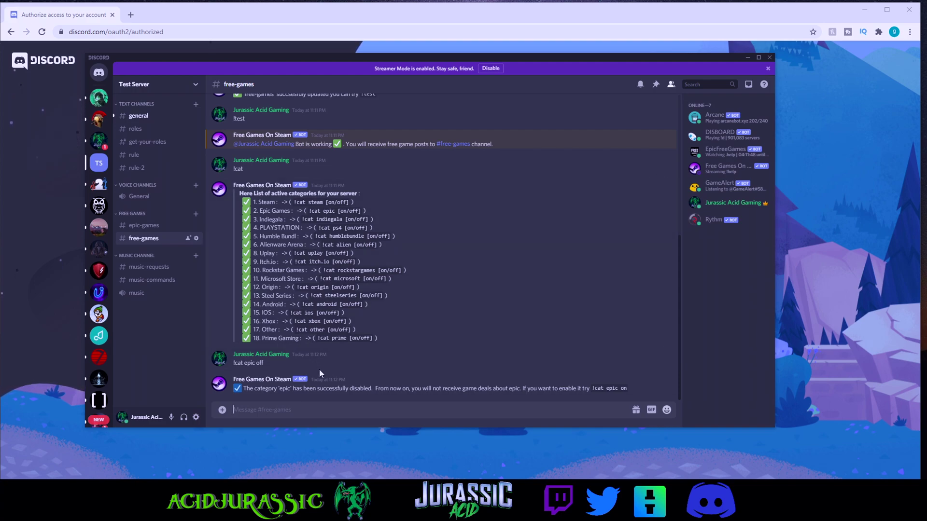
# - Send !cat again in free-games to check the Epic Games entry in the category list
pyautogui.write('!ca')
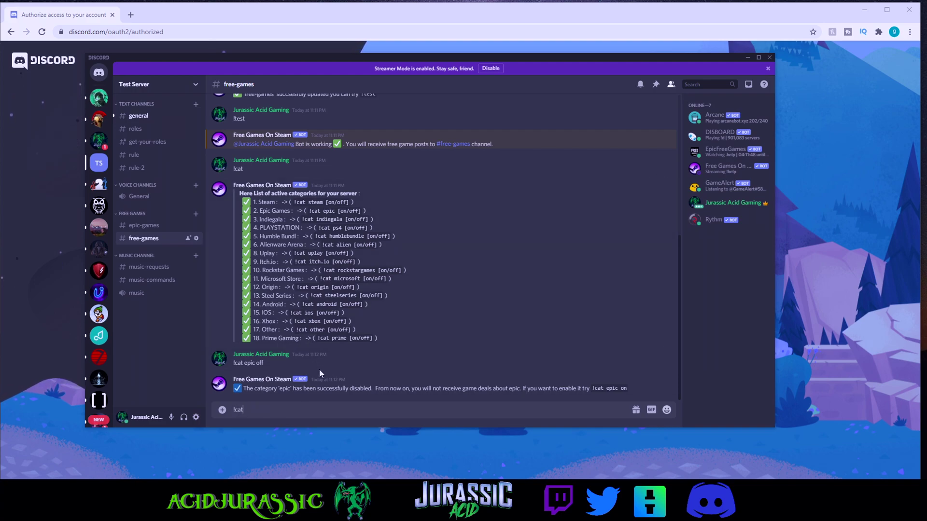
pyautogui.write('t')
pyautogui.press('Return')
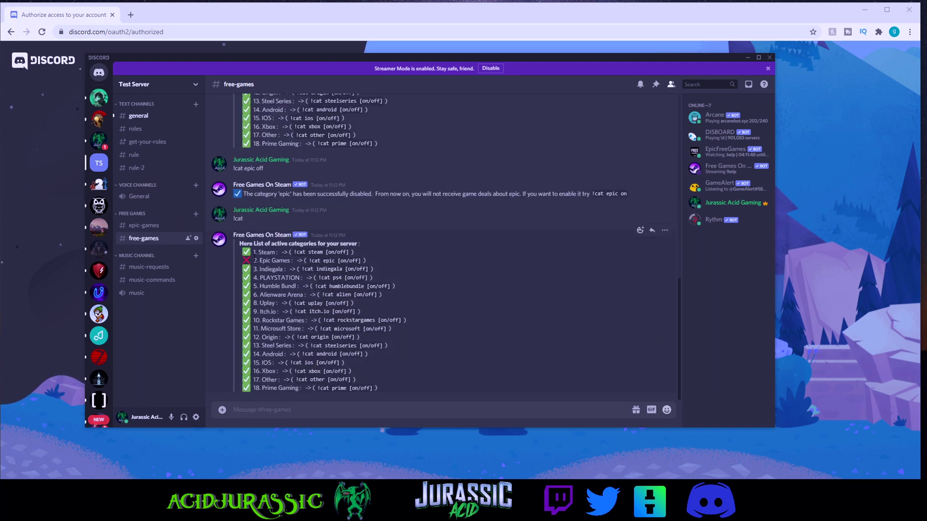
pyautogui.moveTo(255, 260); pyautogui.dragTo(436, 267)
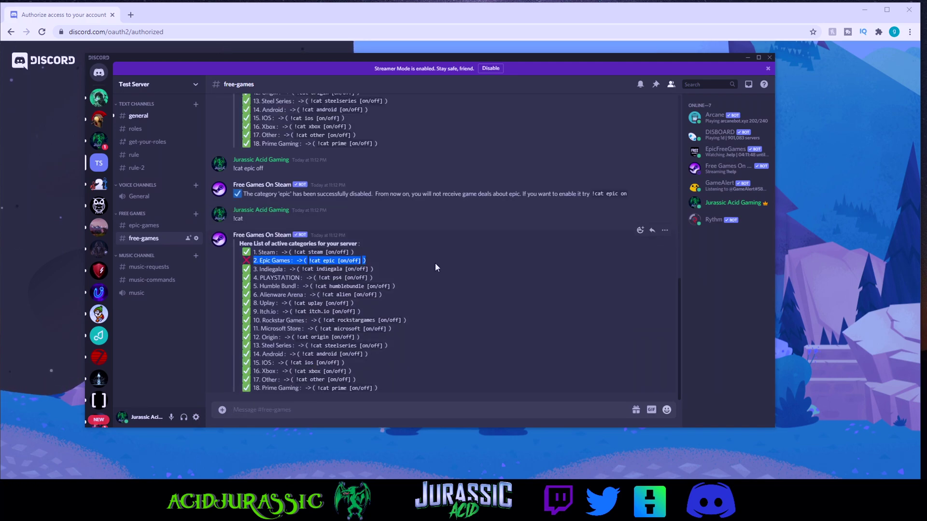
pyautogui.click(461, 272)
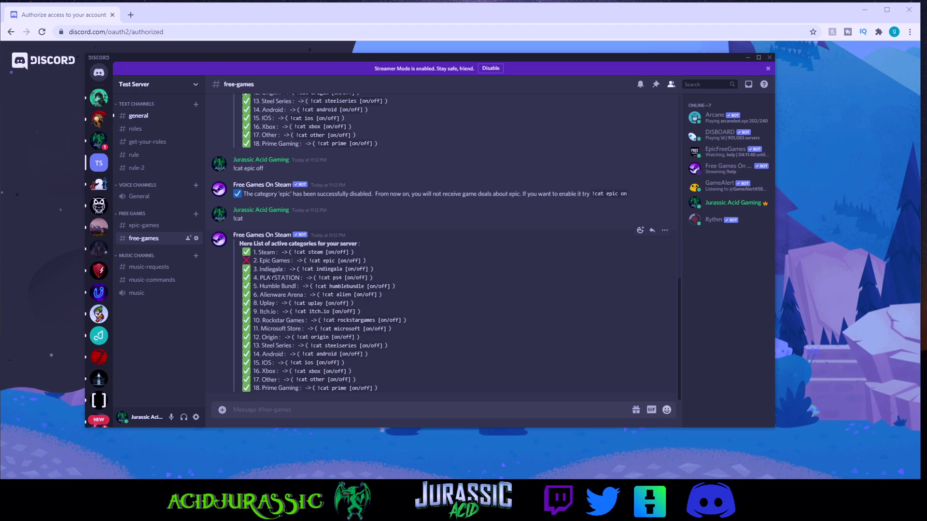
# - Open the free-games channel's permissions and add the Free Games On Steam bot to its roles and members
pyautogui.click(152, 226)
pyautogui.click(151, 239)
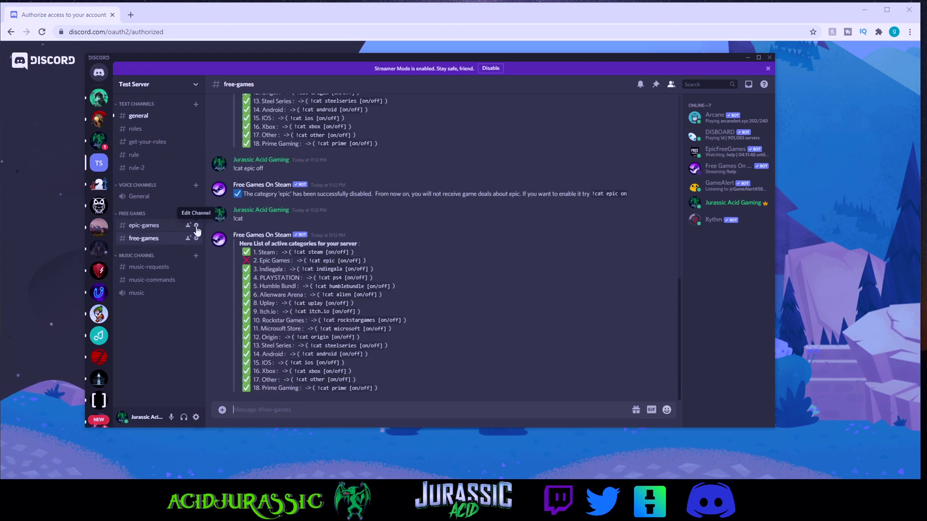
pyautogui.click(196, 238)
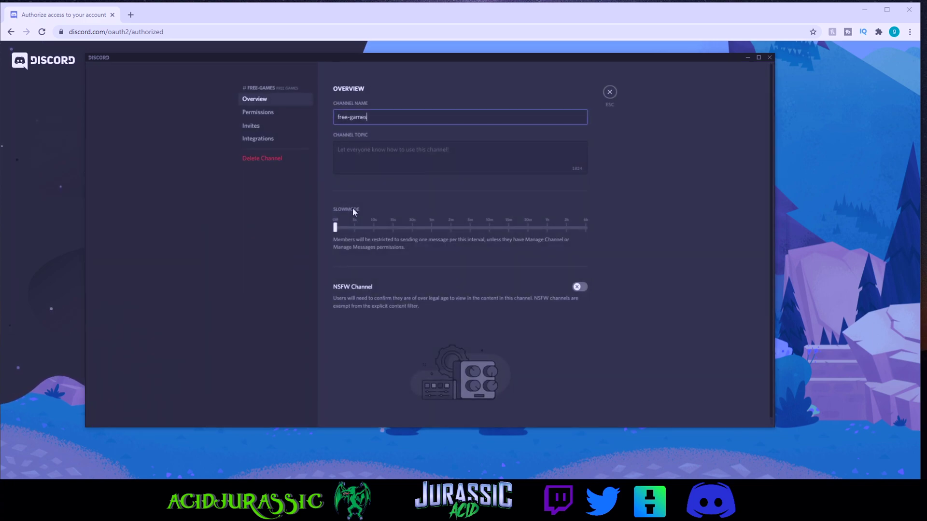
pyautogui.click(261, 112)
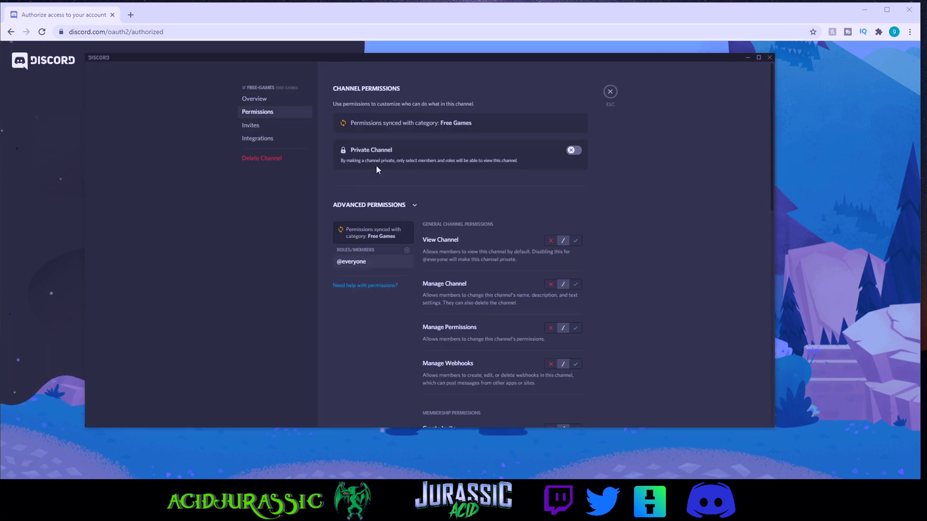
pyautogui.click(407, 250)
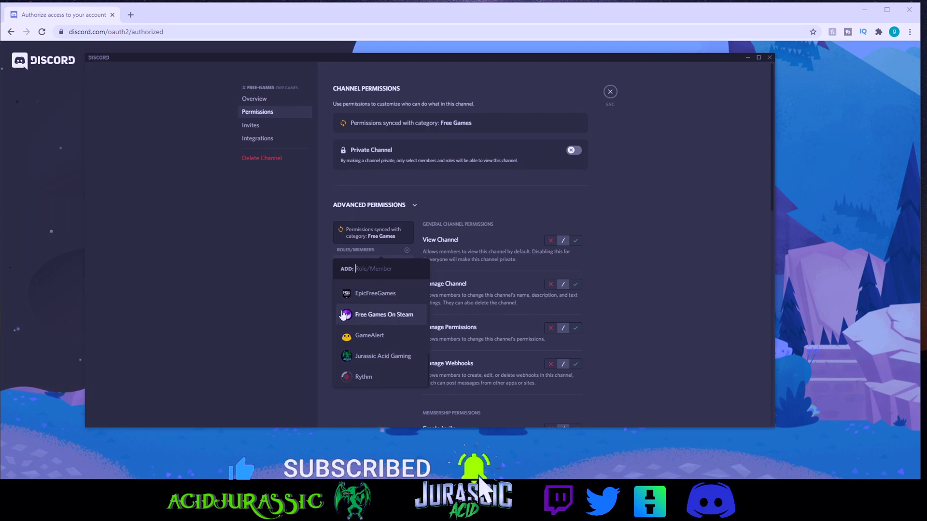
pyautogui.scroll(3, 347, 321)
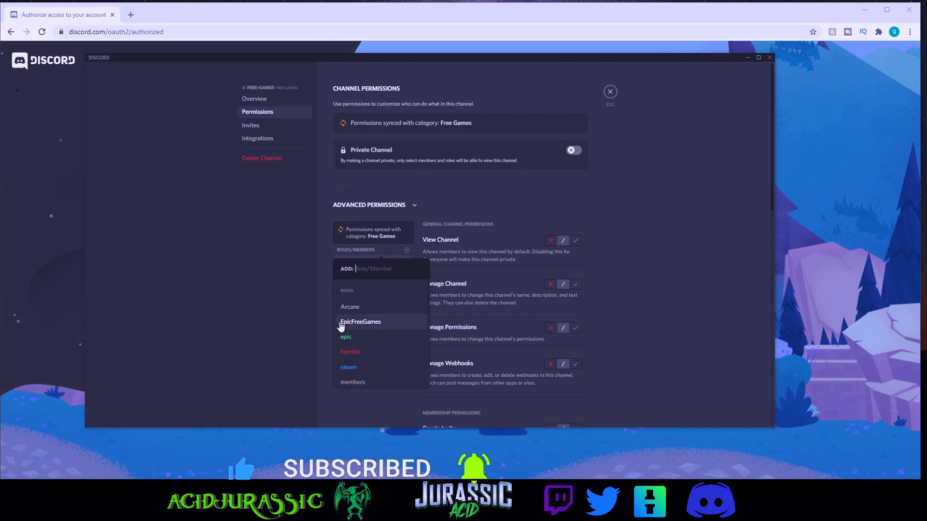
pyautogui.scroll(-5, 367, 325)
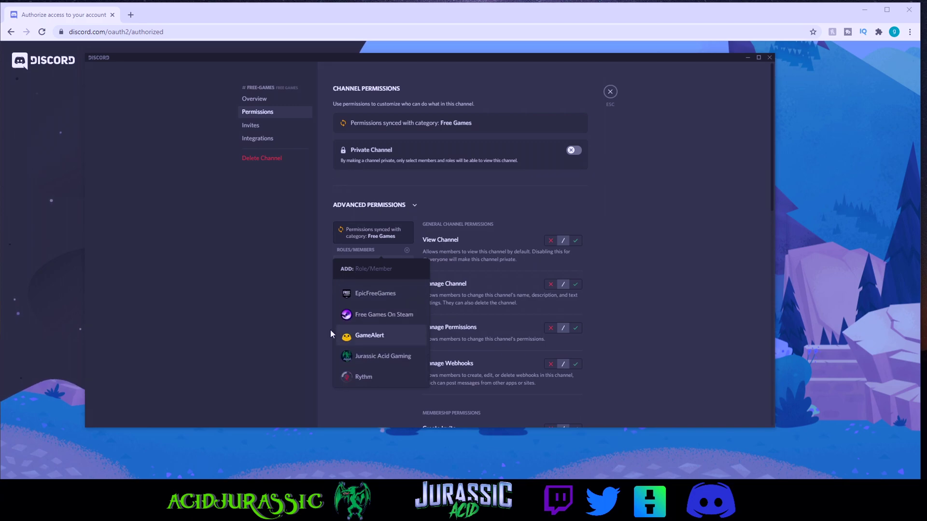
pyautogui.scroll(5, 382, 215)
pyautogui.scroll(2, 356, 333)
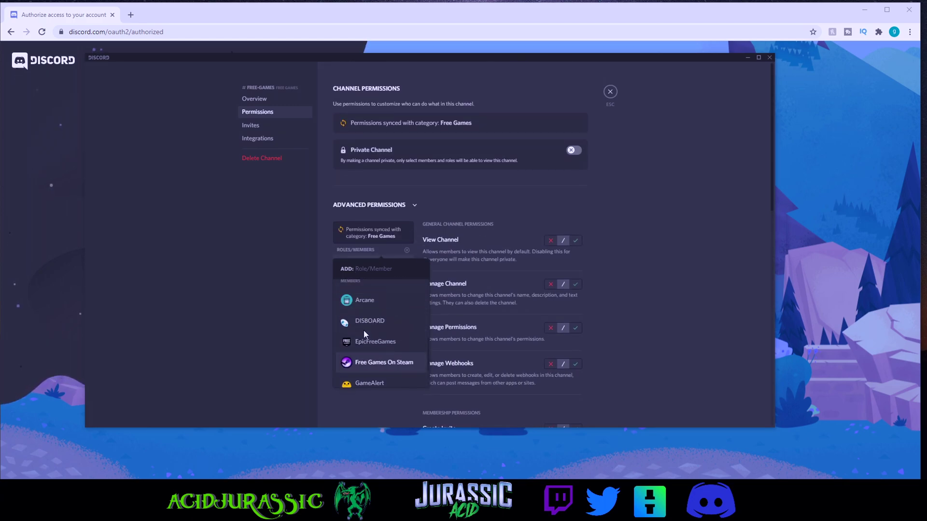
pyautogui.click(353, 363)
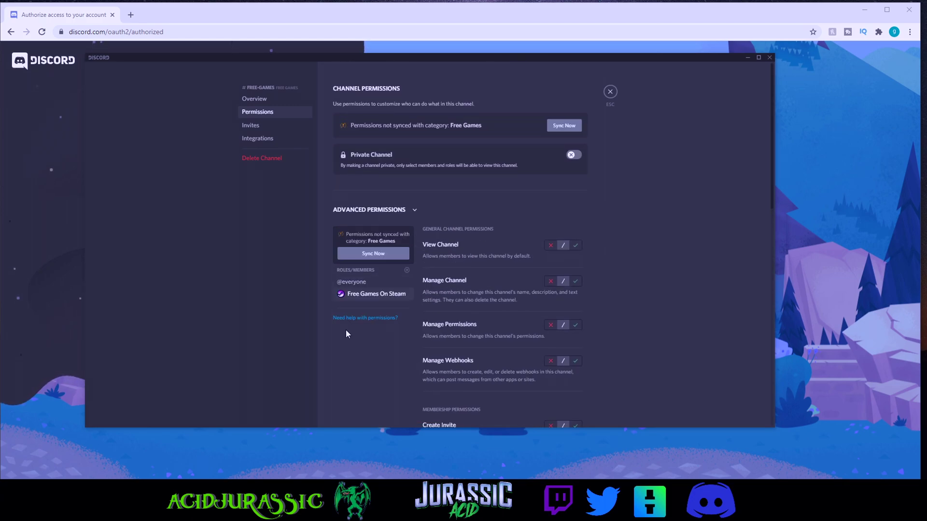
# - Allow View Channel for the Free Games On Steam bot in free-games, save the changes and close the channel settings
pyautogui.click(576, 245)
pyautogui.click(569, 410)
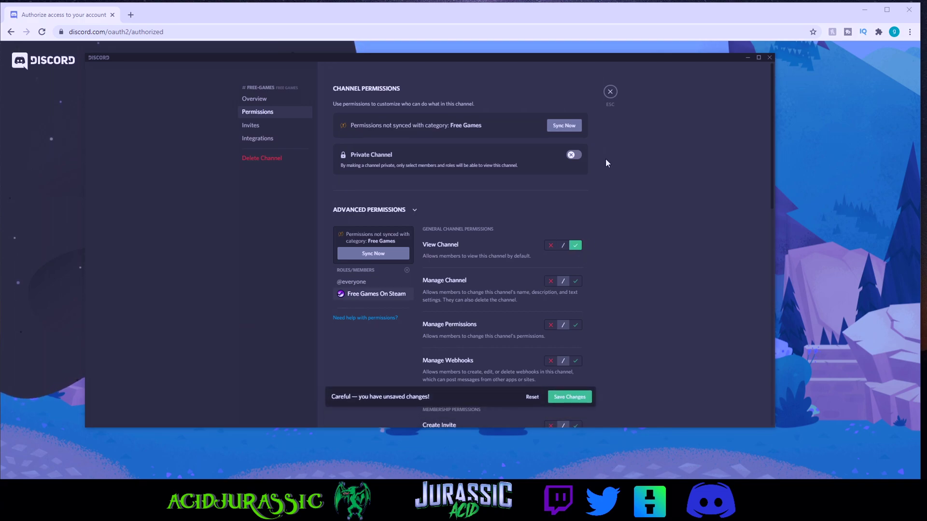
pyautogui.click(610, 92)
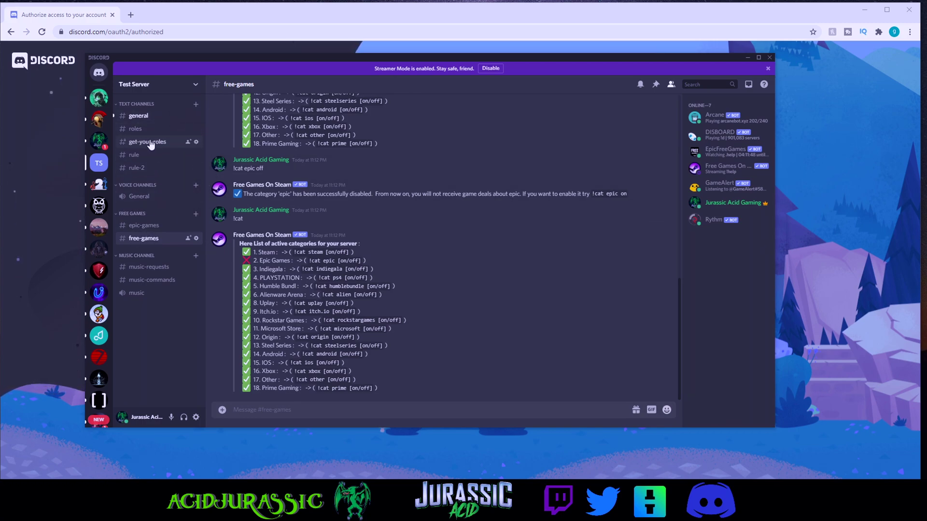
# - Add the Free Games On Steam bot to the general text channel's permissions with View Channel denied, and save the changes
pyautogui.click(137, 116)
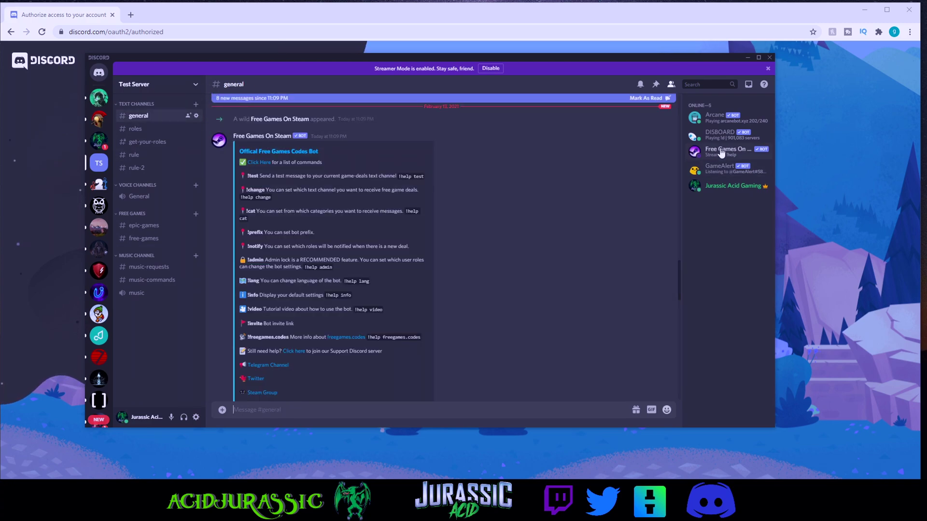
pyautogui.click(198, 114)
pyautogui.click(251, 114)
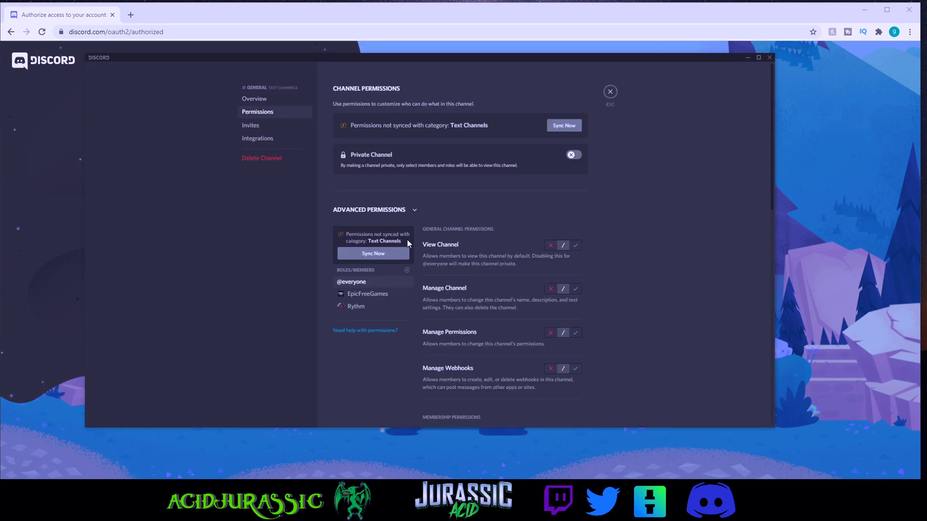
pyautogui.click(407, 270)
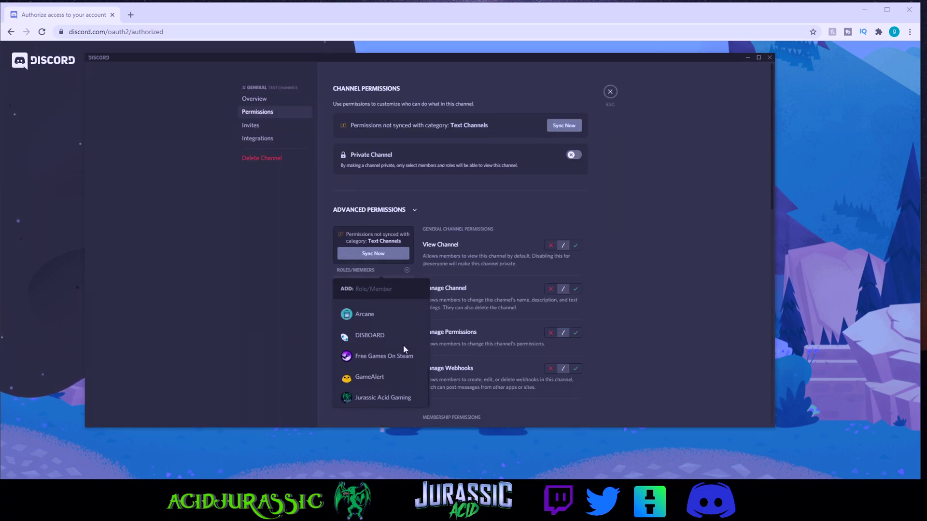
pyautogui.click(353, 359)
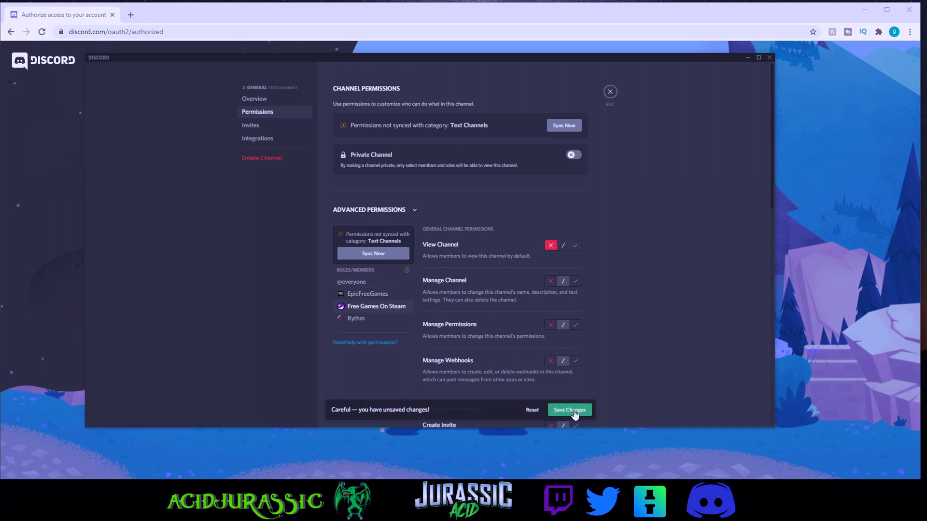
pyautogui.click(574, 411)
pyautogui.click(610, 92)
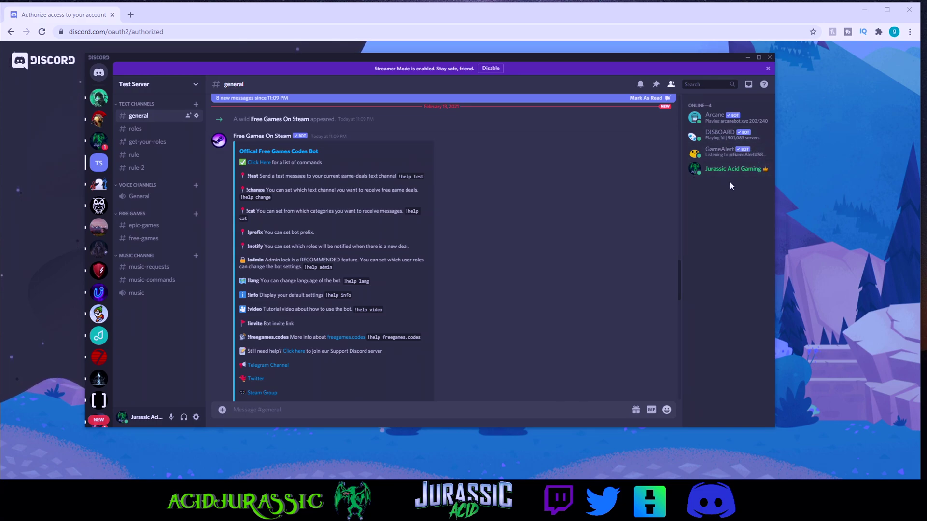
pyautogui.scroll(-3, 616, 235)
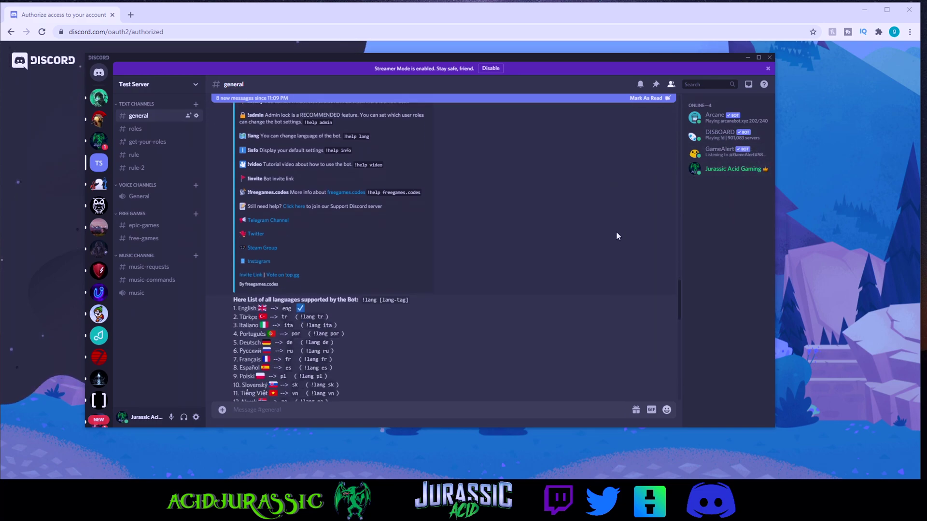
pyautogui.scroll(-2, 616, 236)
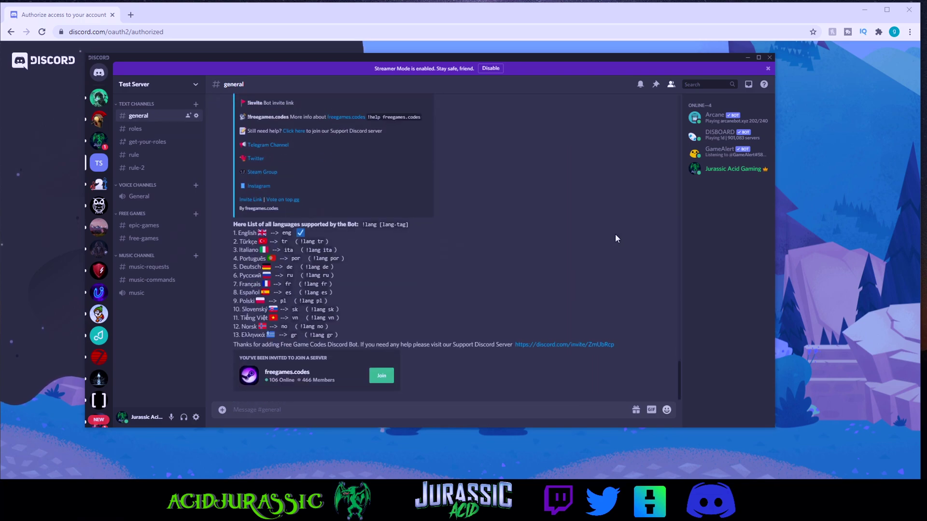